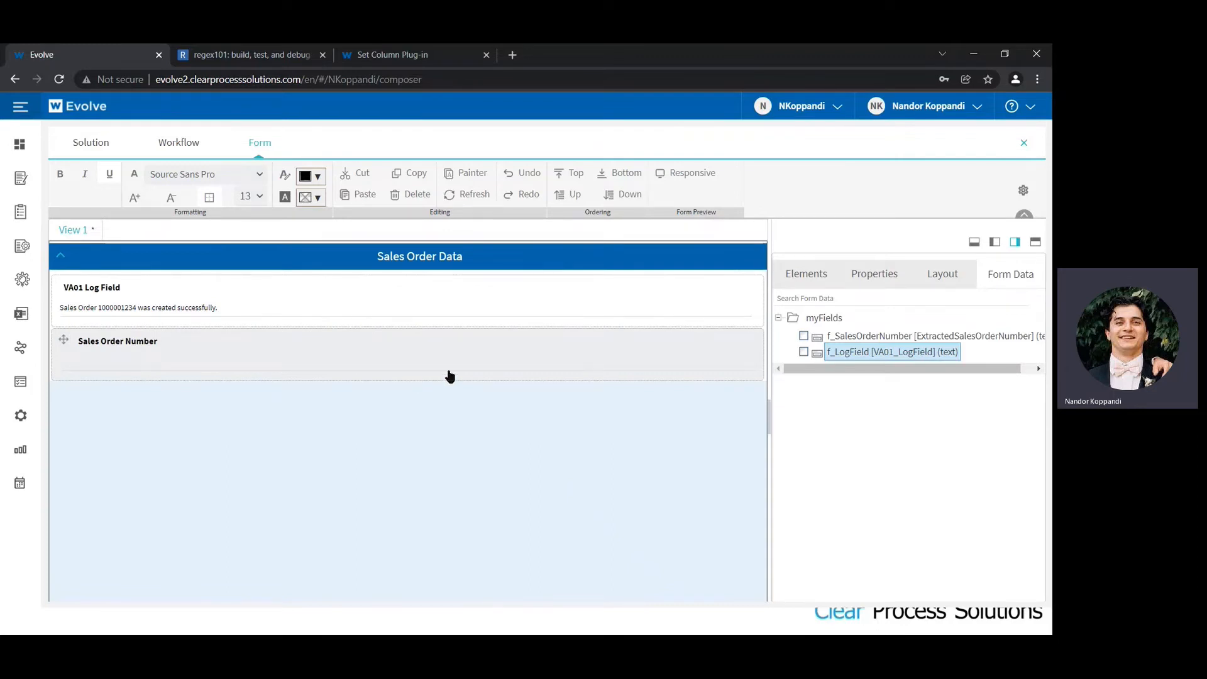
Review the properties of the VA01 Log Field and Sales Order Number form elements, including the solution field promotion
mouse_move(854, 359)
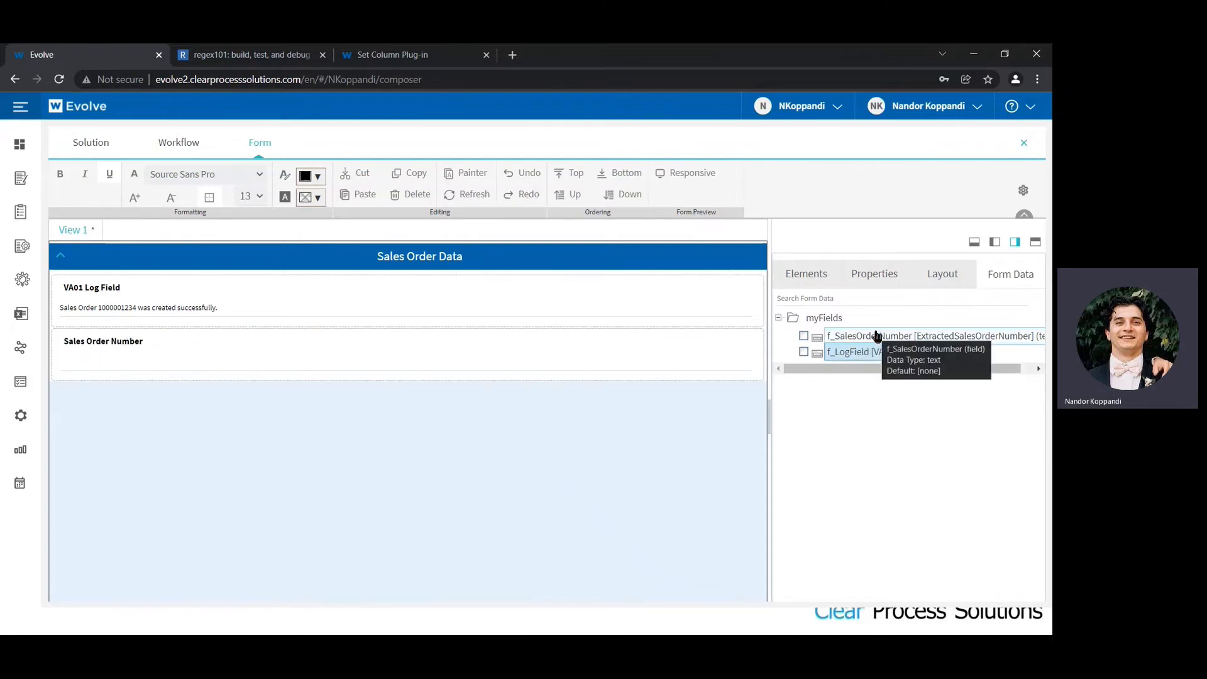
click(922, 357)
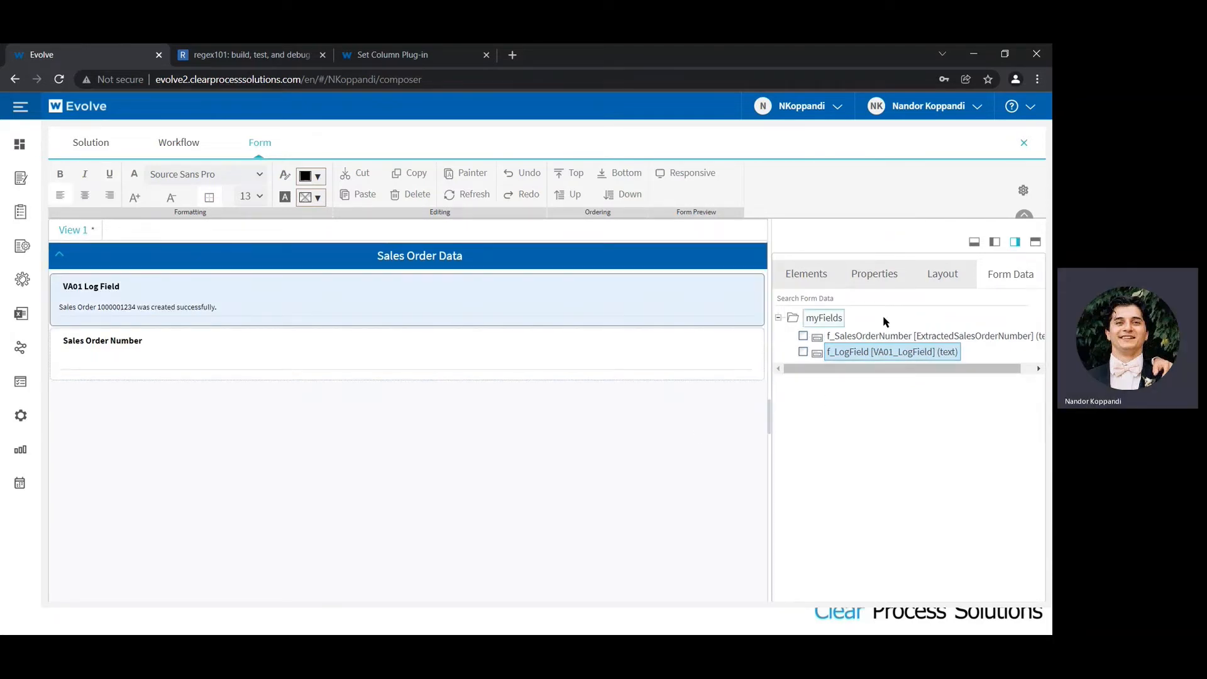
click(861, 281)
scroll(902, 450, down, 5)
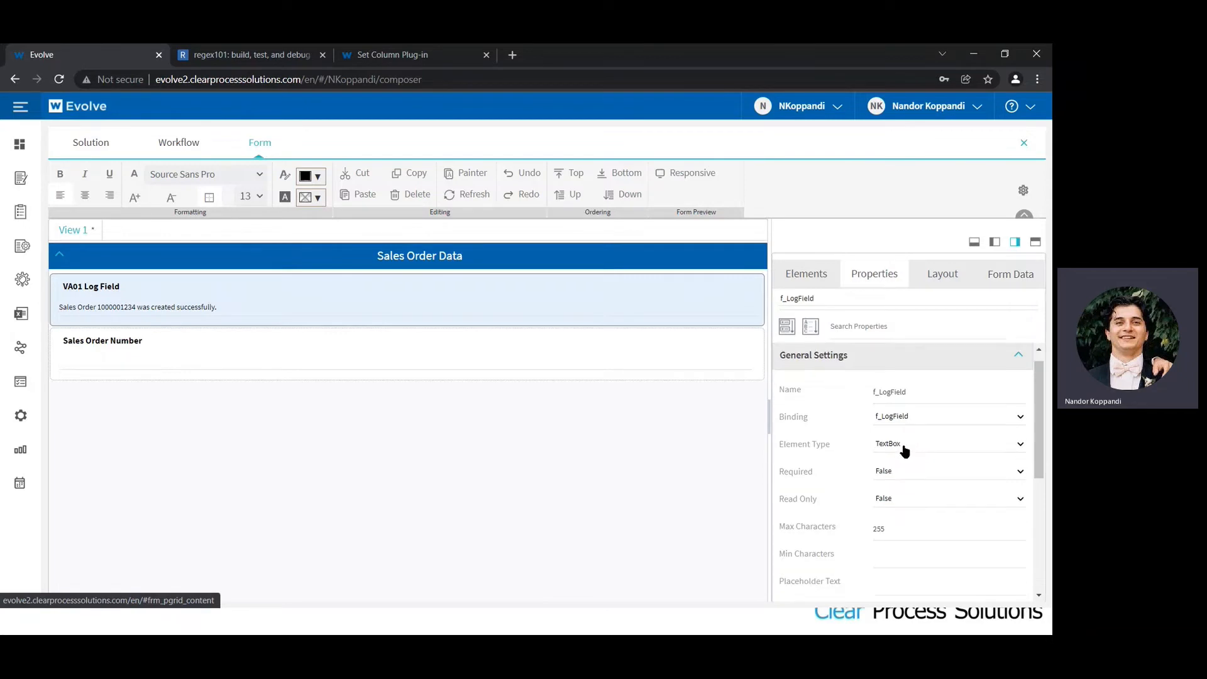
click(654, 363)
scroll(902, 448, down, 5)
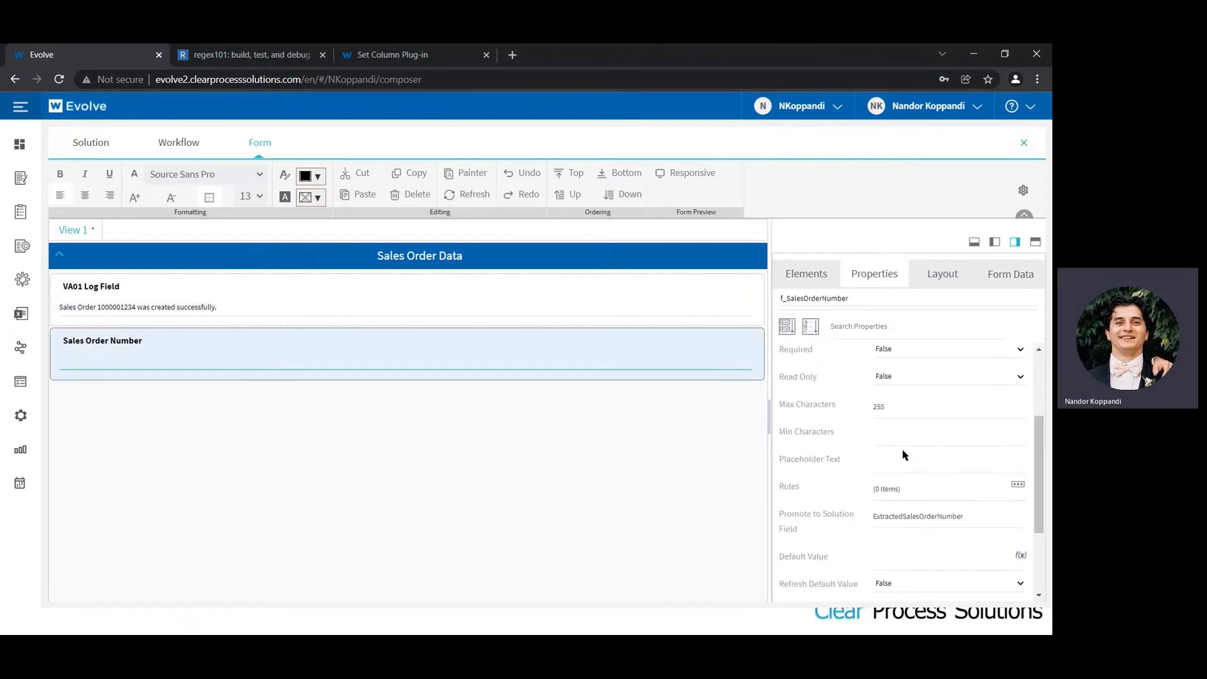
Inspect the Set Column plug-in parameters of the Extract Sales Order Number workflow node and compare its pattern with the one on regex101
click(176, 145)
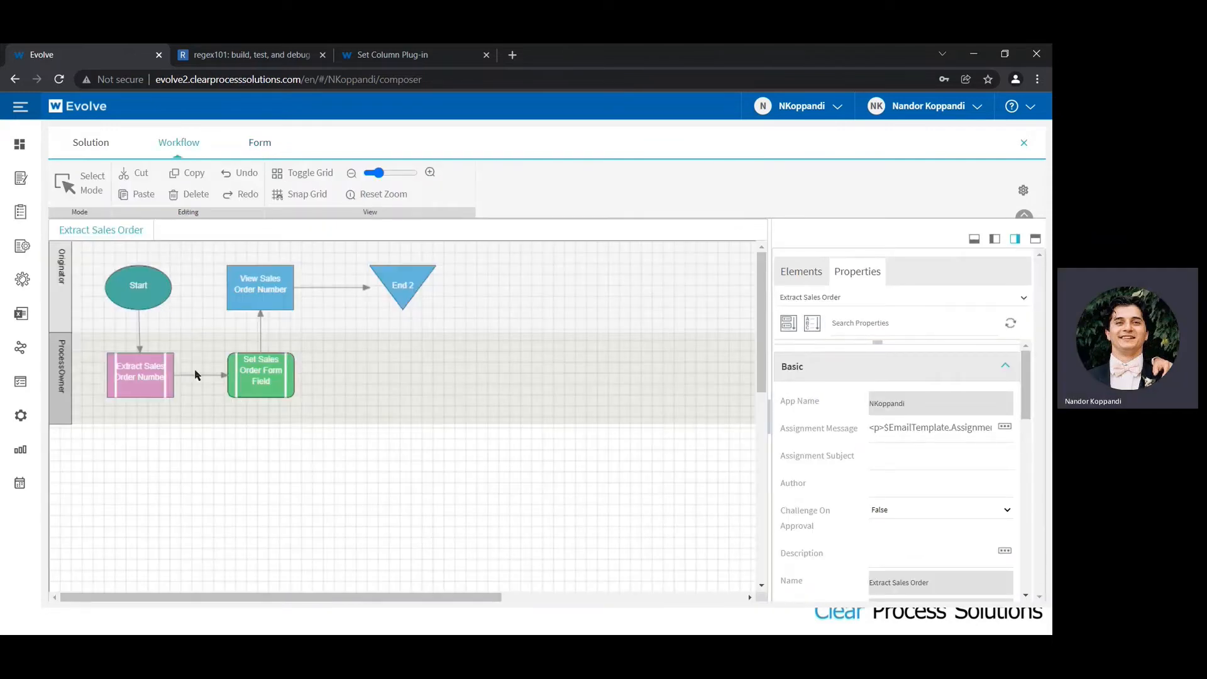
click(161, 391)
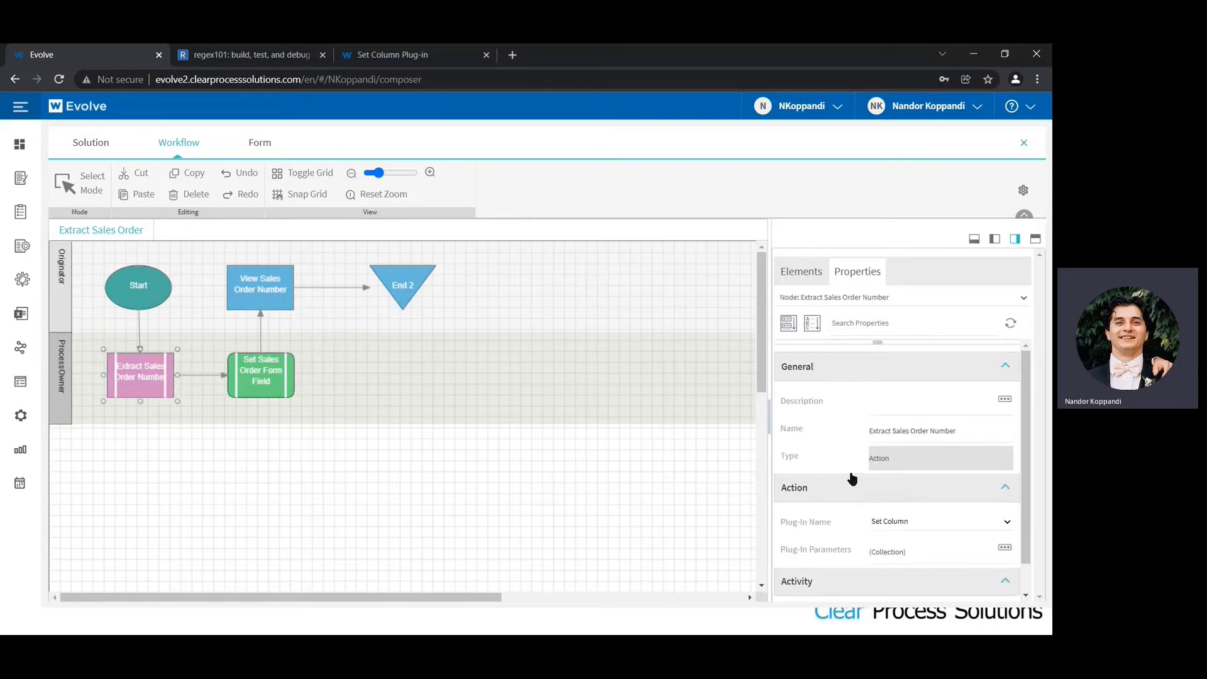
click(1004, 548)
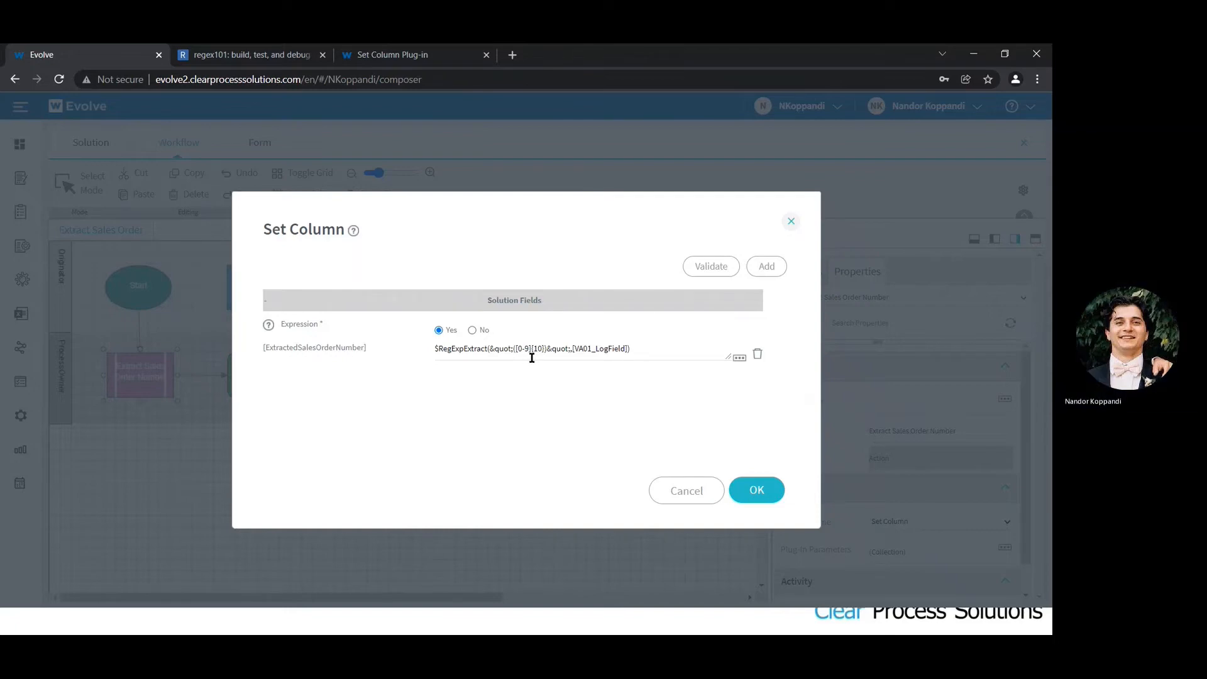
click(240, 56)
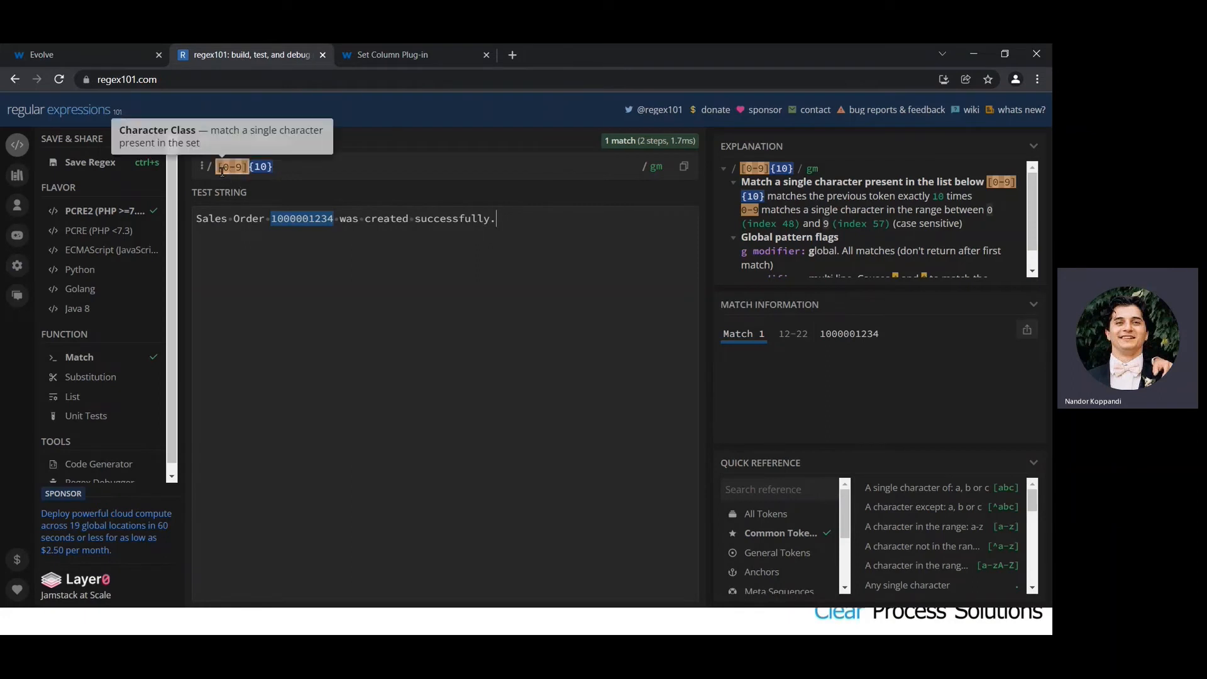
mouse_move(227, 172)
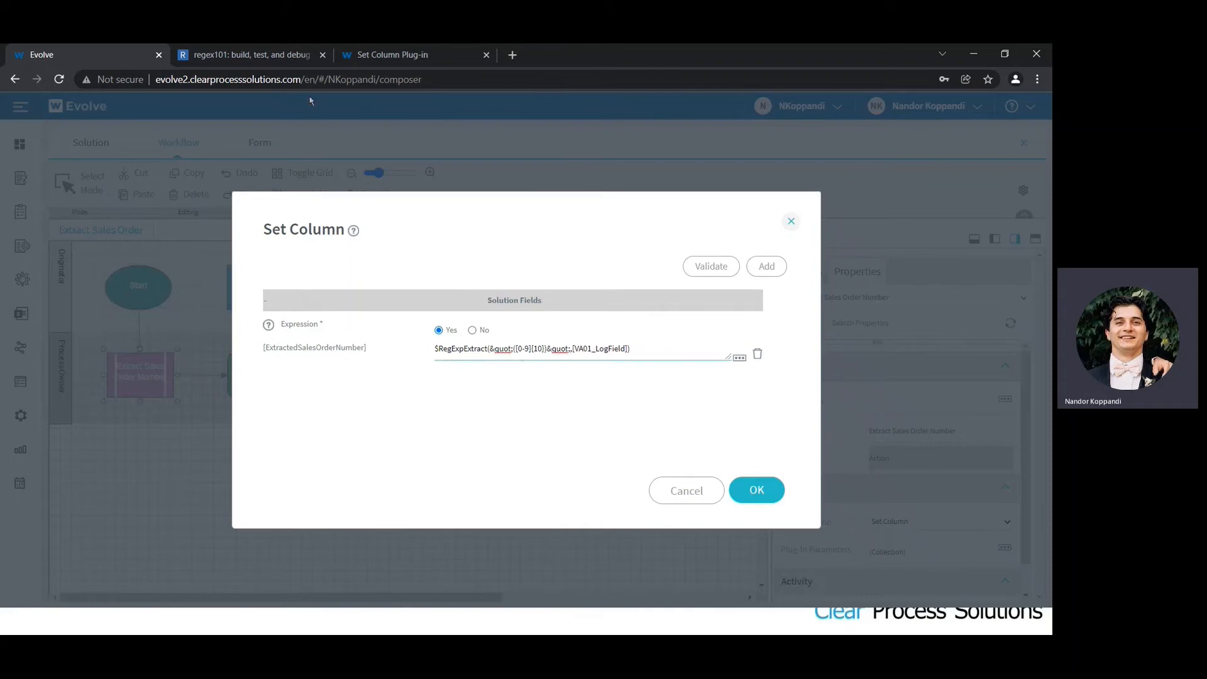
Read the function examples on the Set Column Plug-in help page, and close the node's parameters in Evolve without changes
click(377, 56)
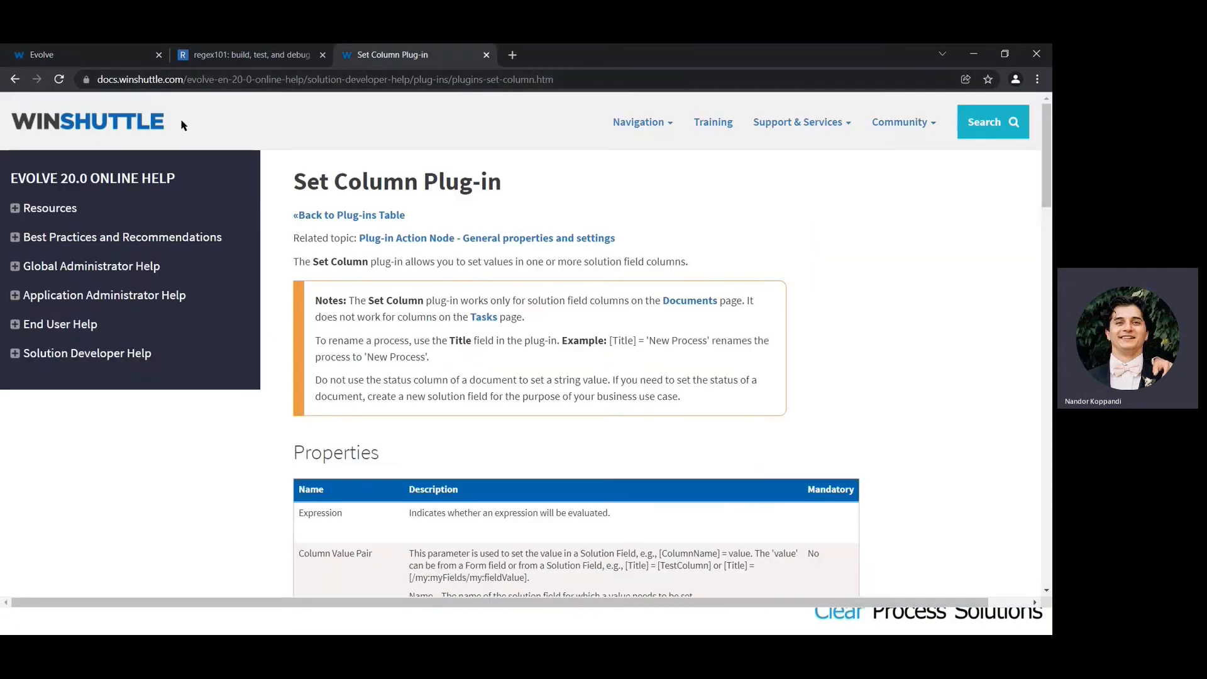
scroll(570, 252, down, 10)
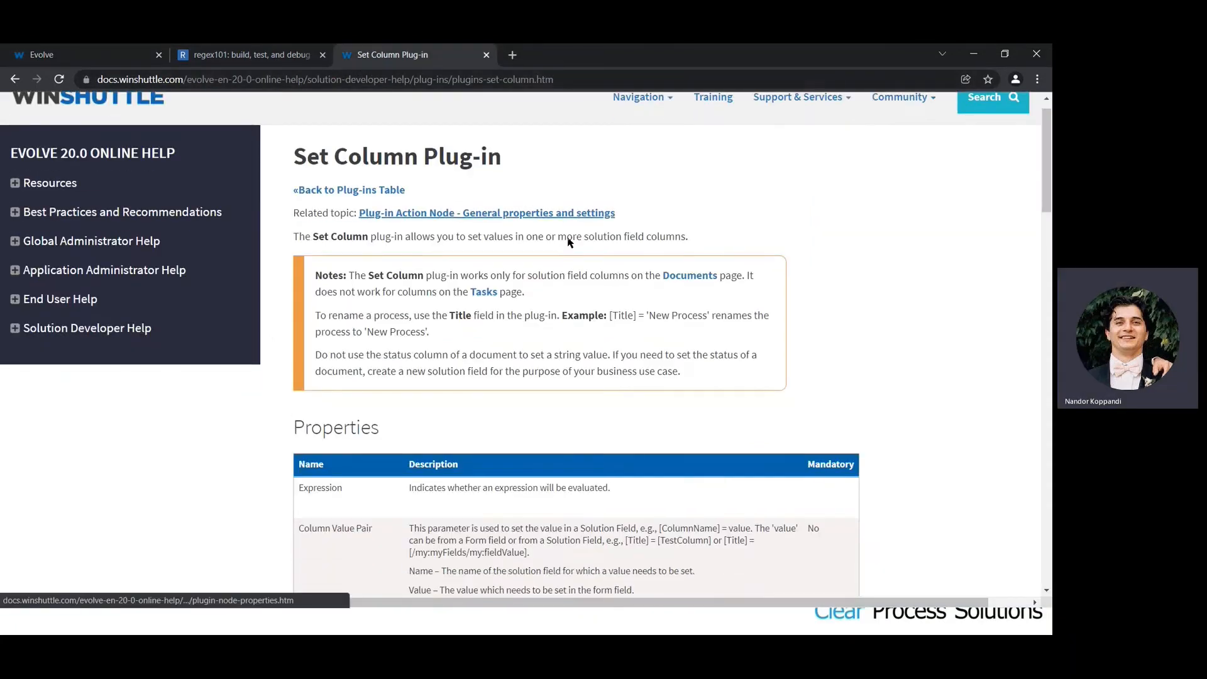
scroll(570, 257, down, 15)
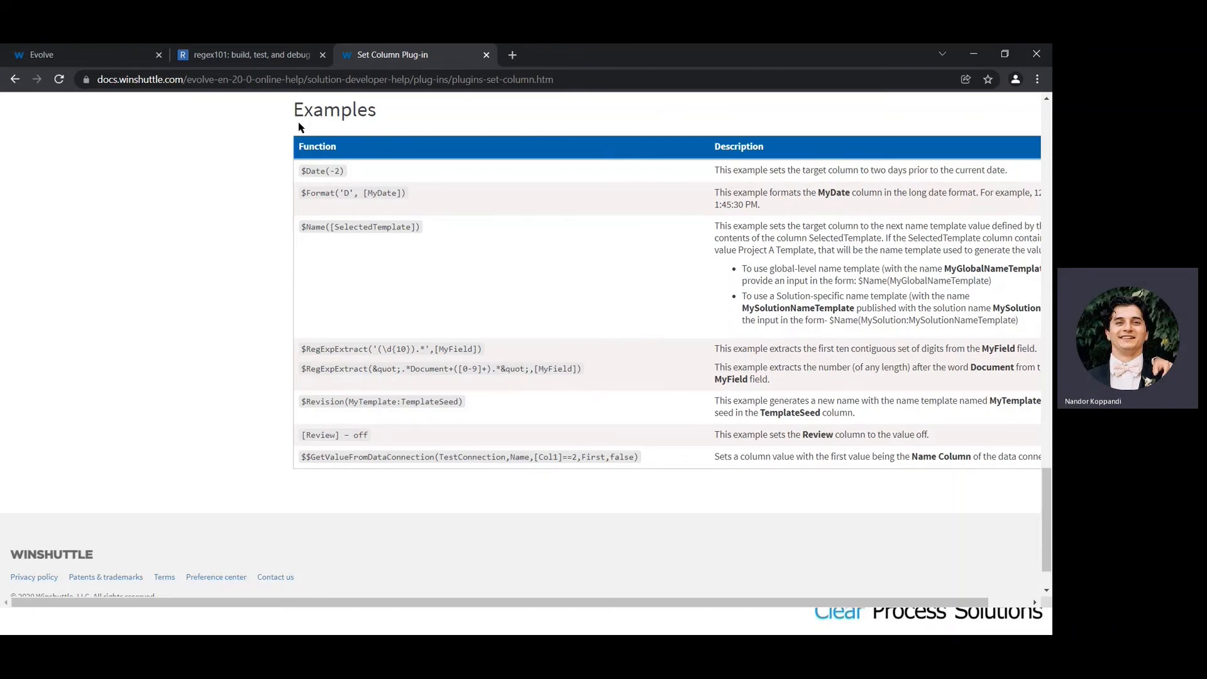
click(94, 55)
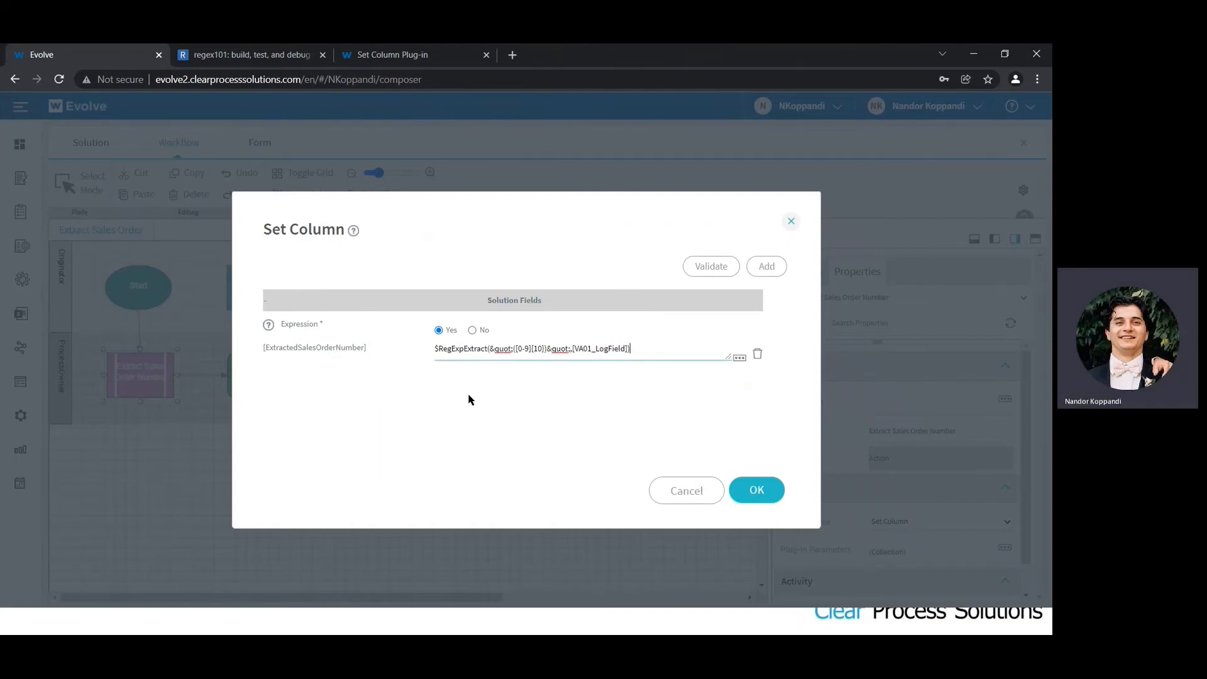
click(681, 491)
Examine the value pairs of the Set Sales Order Form Field node and the properties of the View Sales Order Number node
click(273, 389)
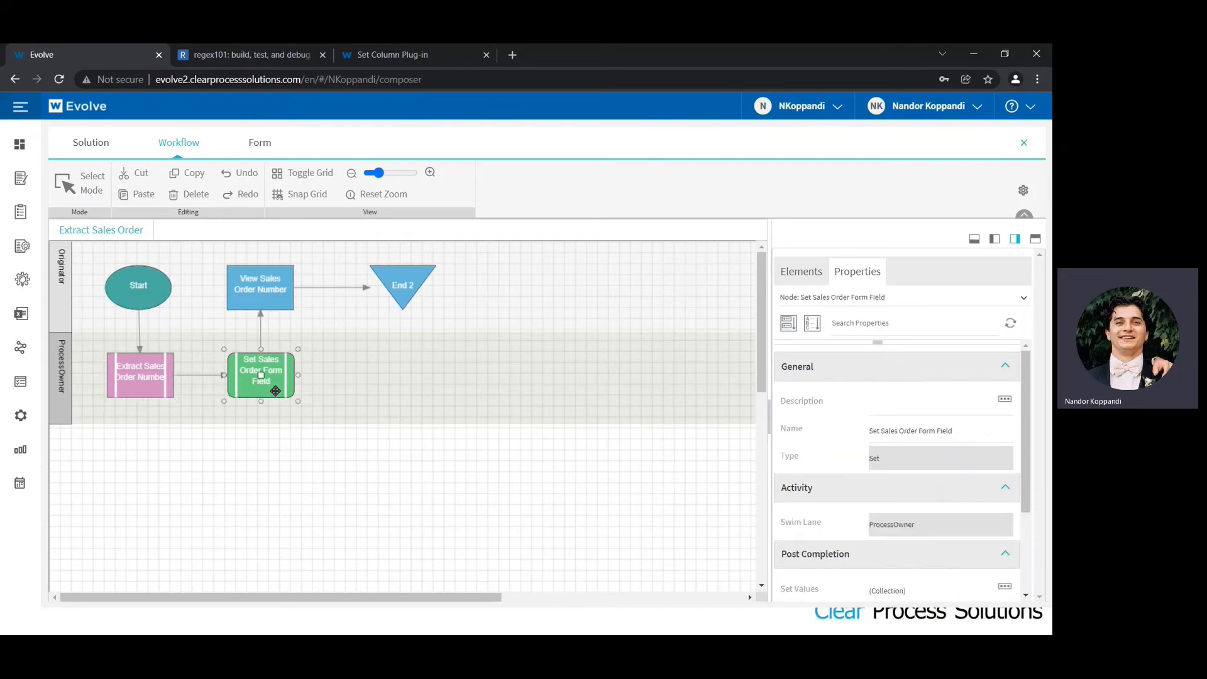
scroll(957, 544, down, 1)
scroll(958, 544, down, 2)
scroll(970, 525, up, 3)
scroll(1006, 509, down, 1)
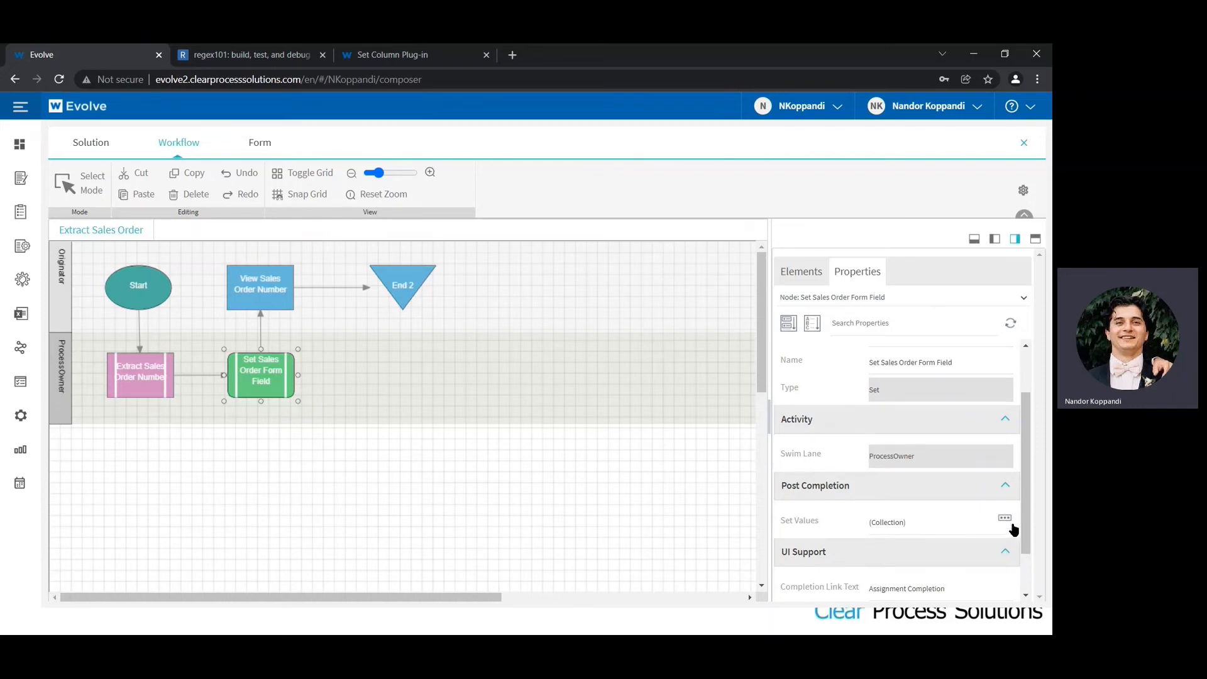
click(1005, 522)
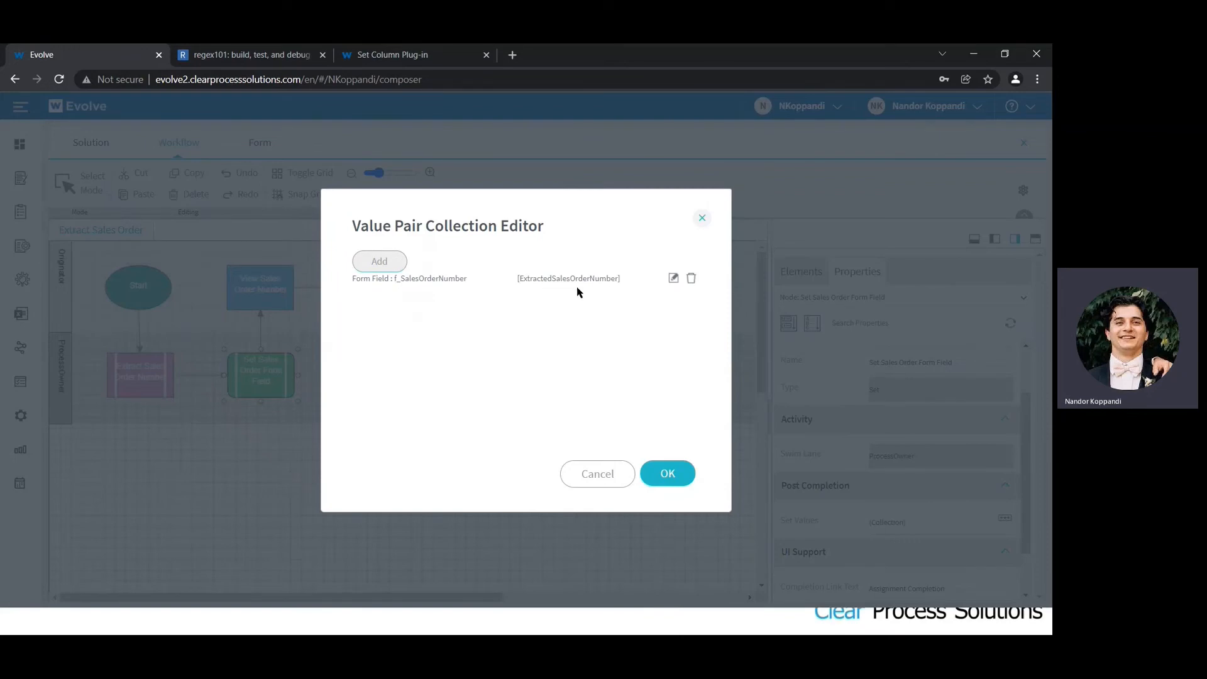
click(608, 473)
click(261, 292)
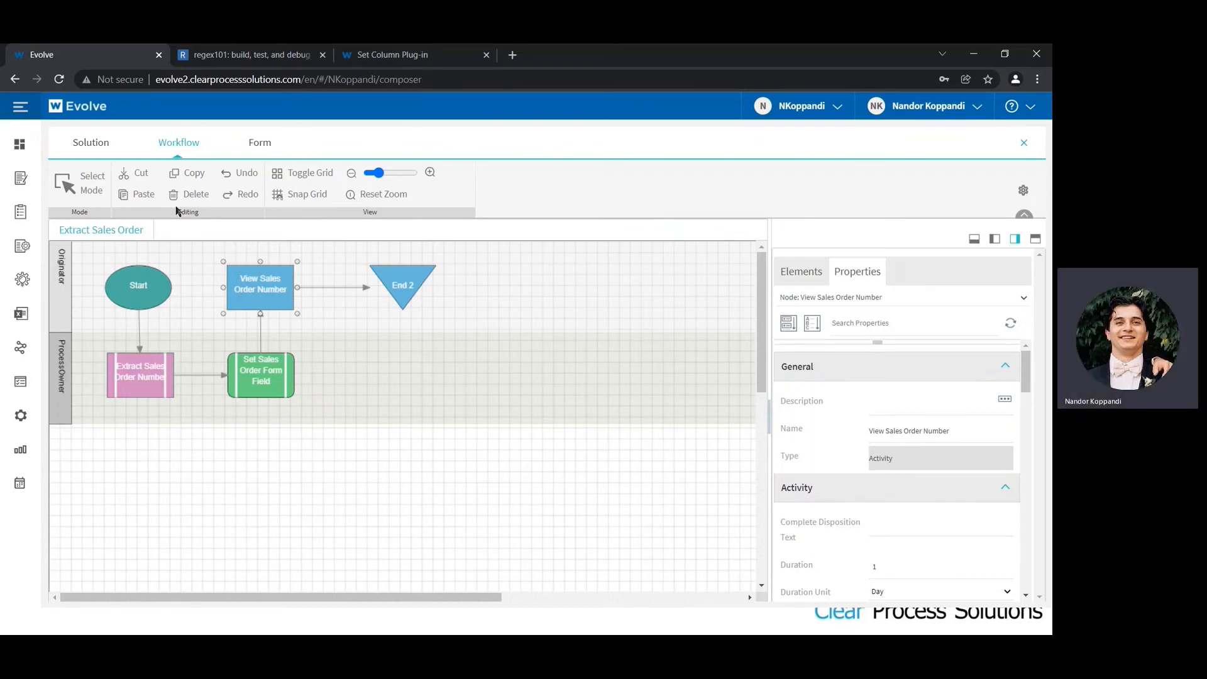
Deploy the Extract Sales Order solution, and save and route a new form with an empty Sales Order Number field
click(91, 144)
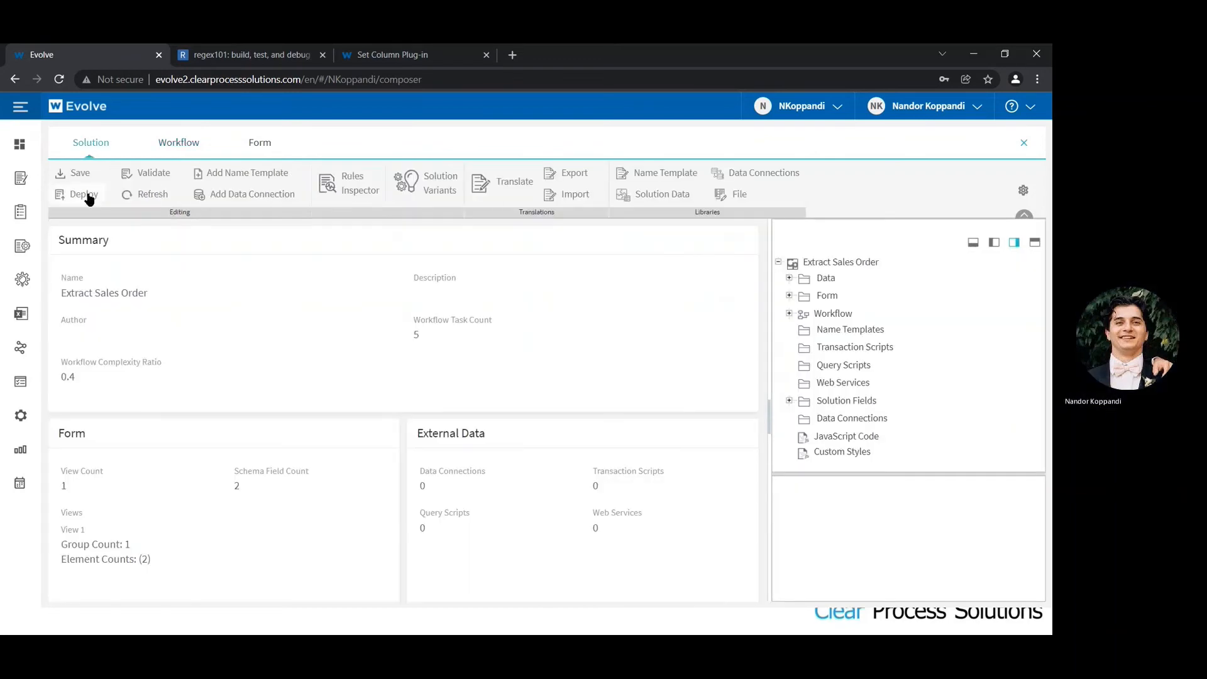
click(89, 199)
click(669, 404)
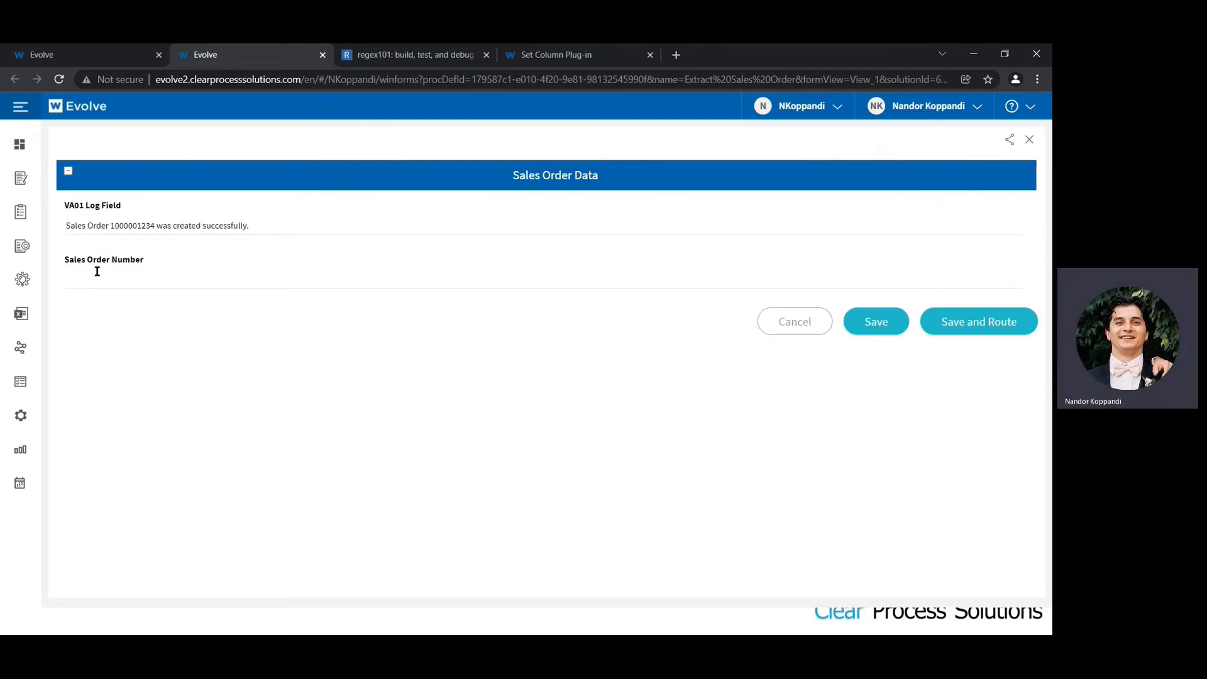
click(955, 322)
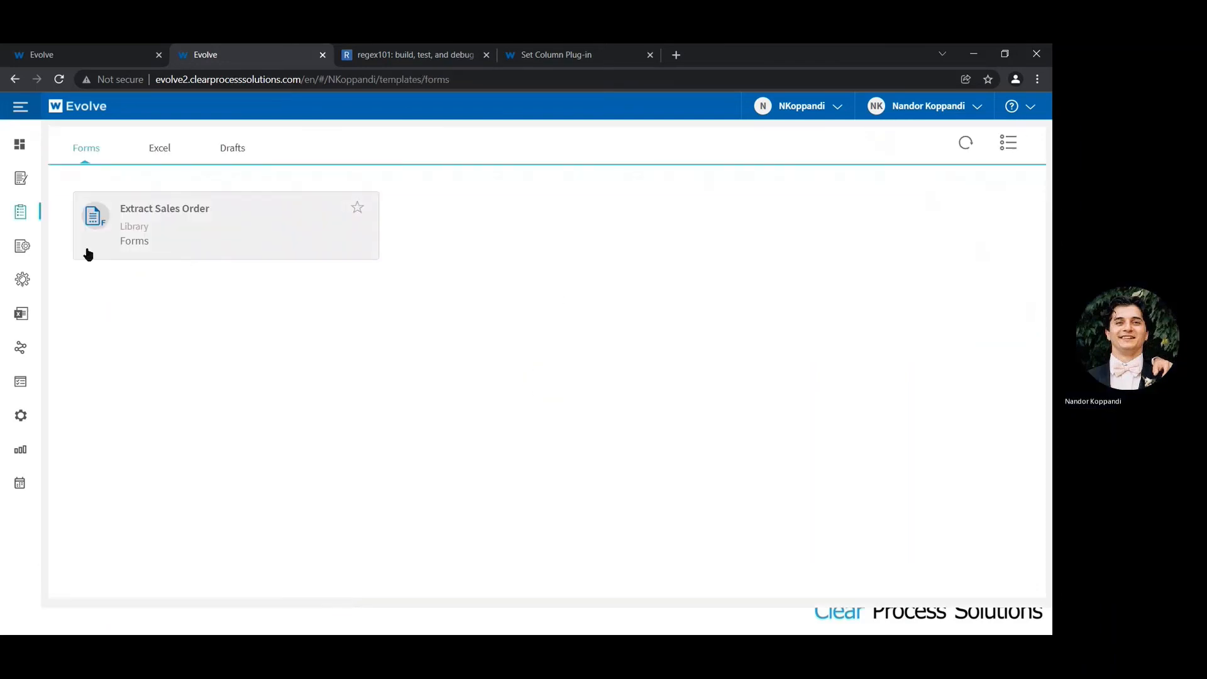
Open the pending View Sales Order Number task and check the extracted value in the Sales Order Number field
click(14, 245)
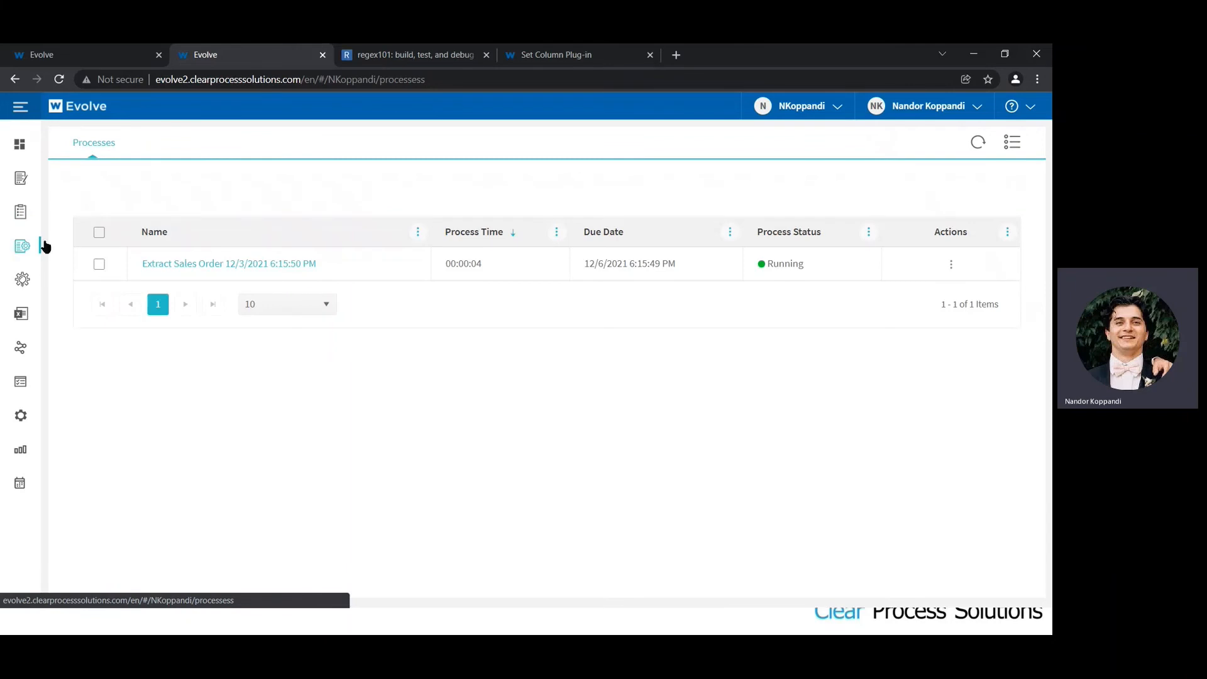
click(24, 223)
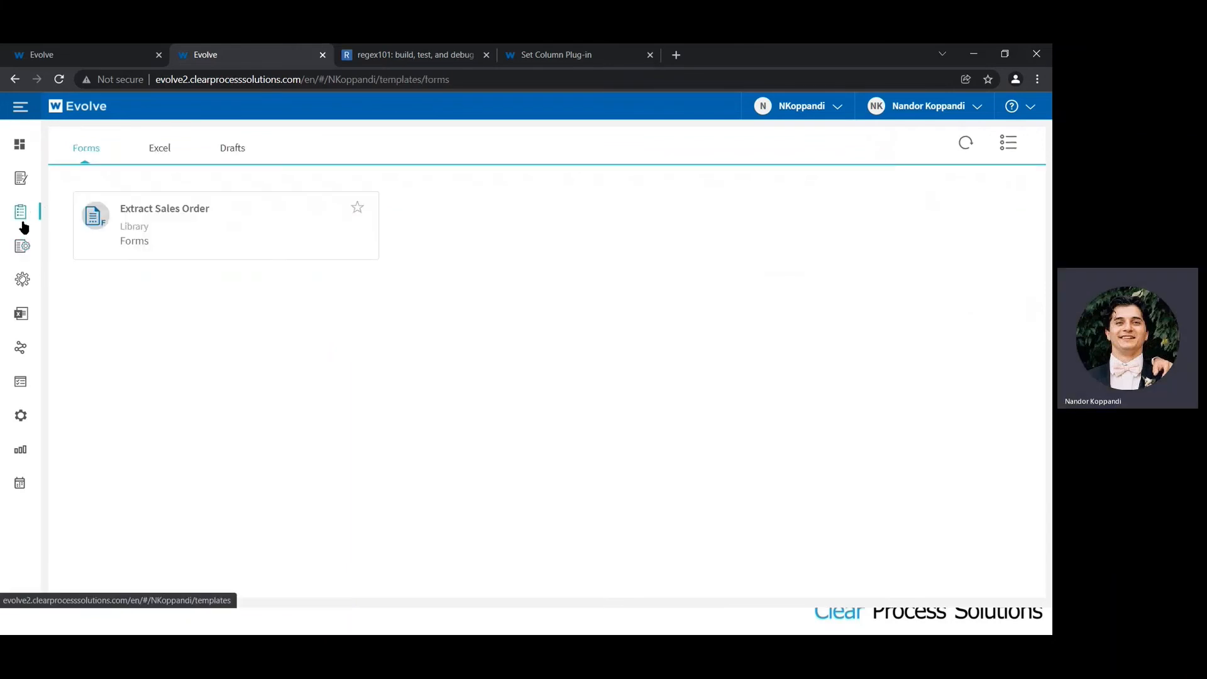
click(21, 183)
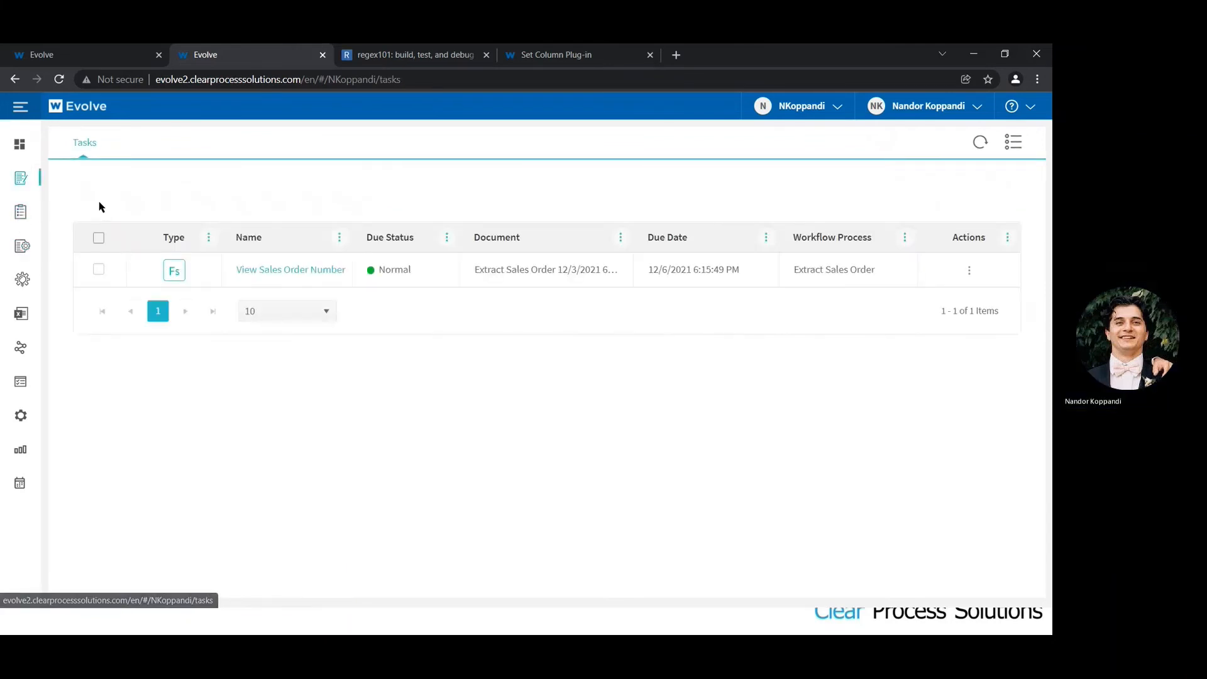
click(173, 271)
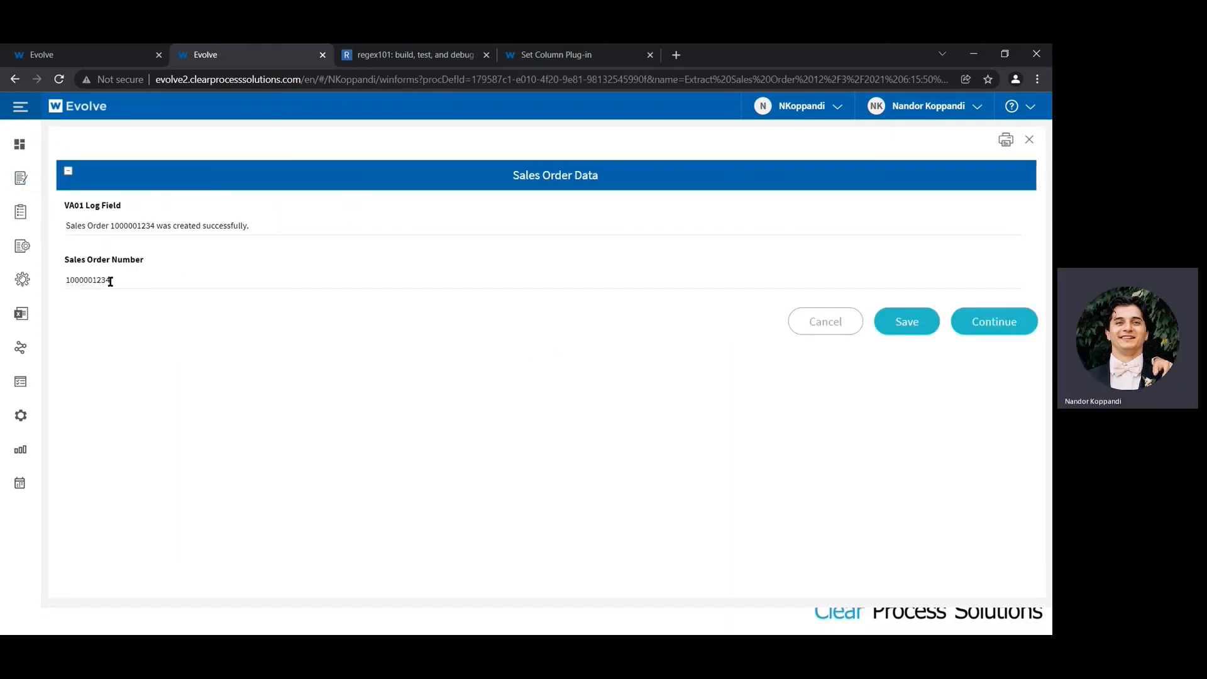
drag(127, 283, 65, 282)
click(145, 286)
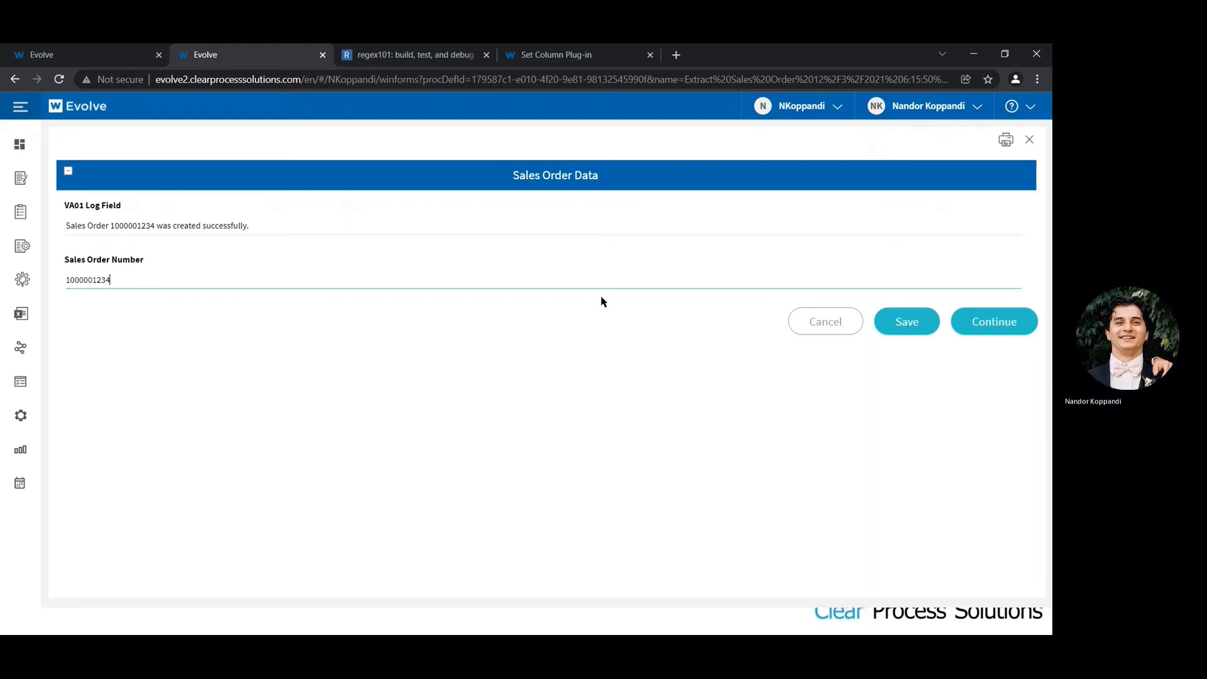
Review the solution's form and workflow in the composer, and the ten-digit pattern on regex101
click(79, 57)
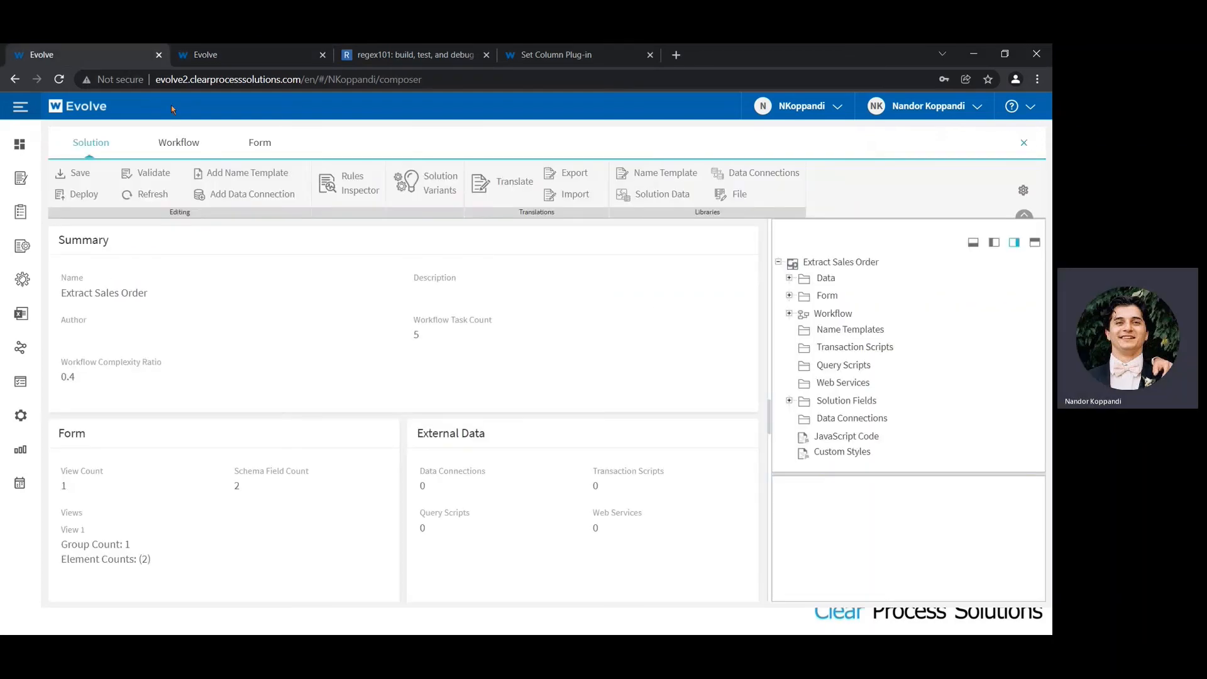
click(260, 143)
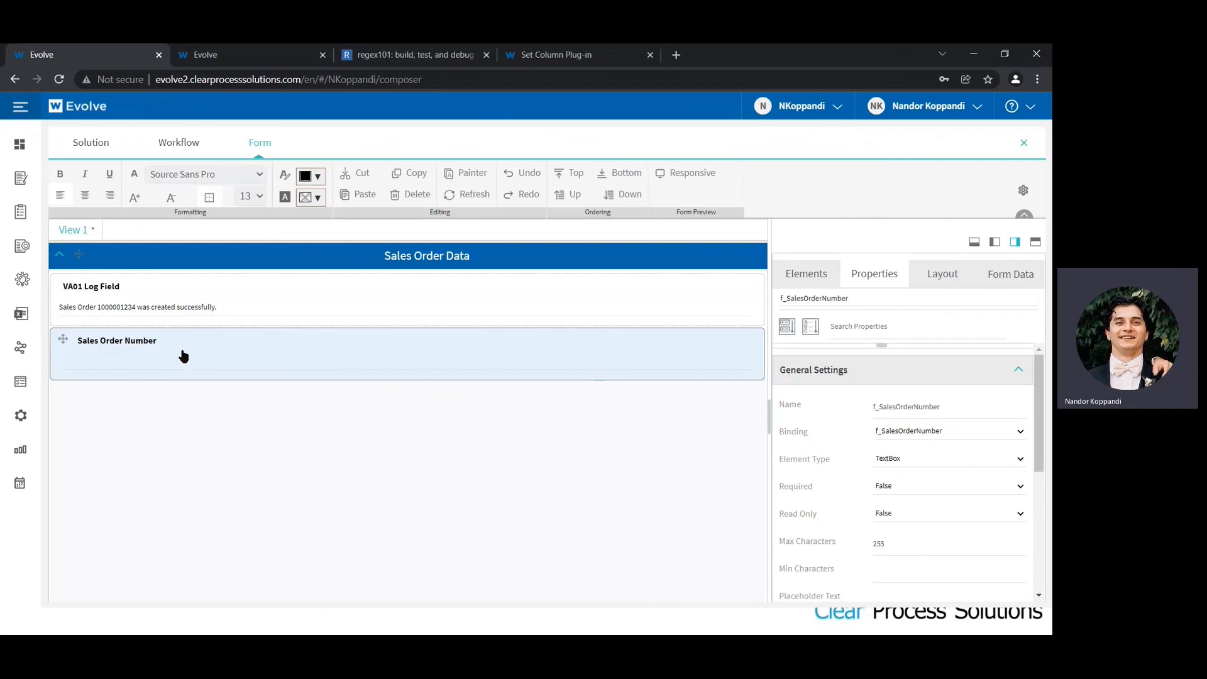
click(176, 150)
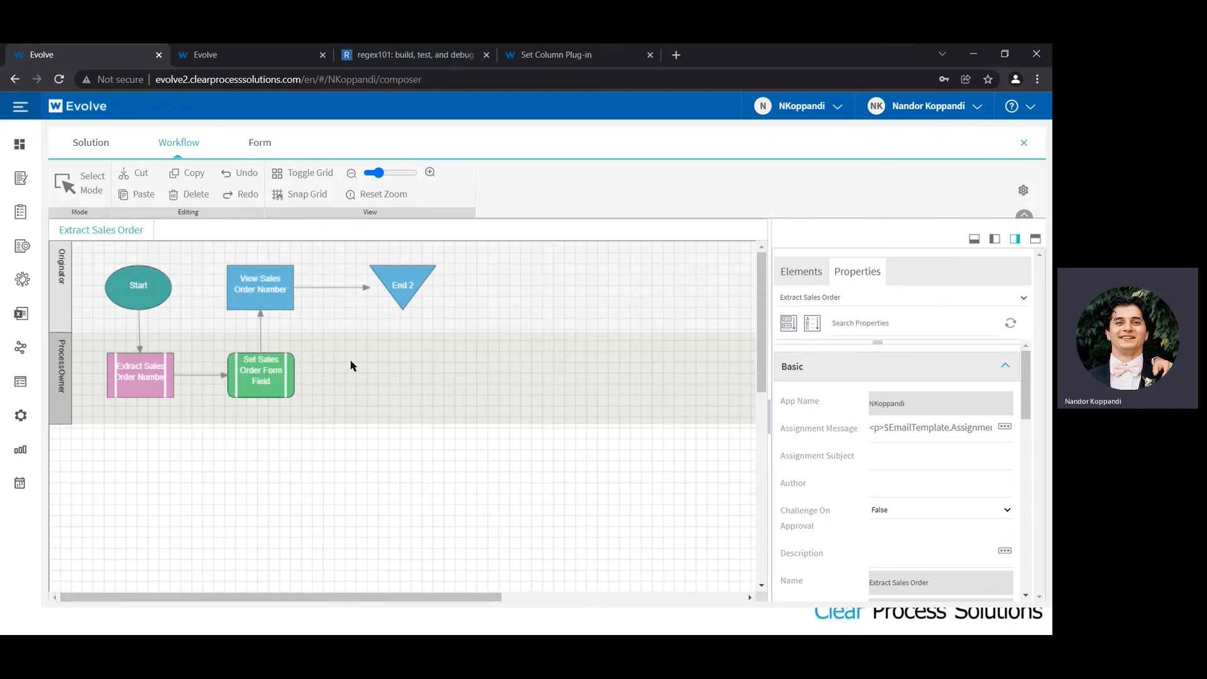
click(404, 61)
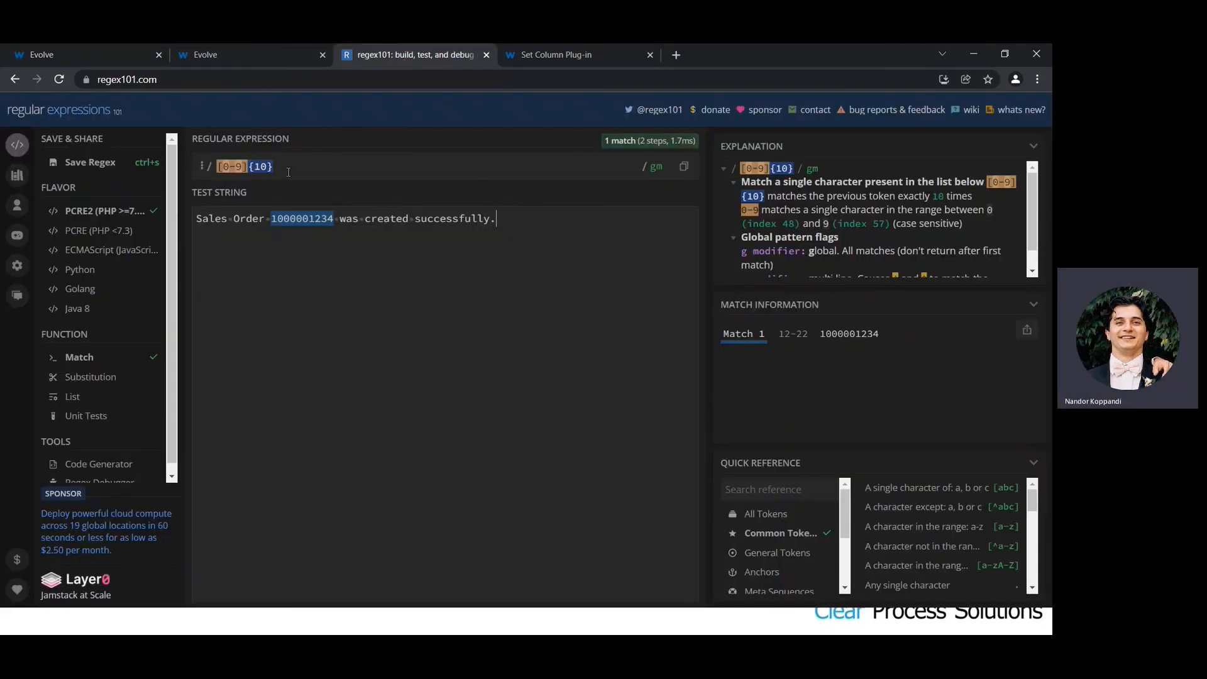
click(329, 274)
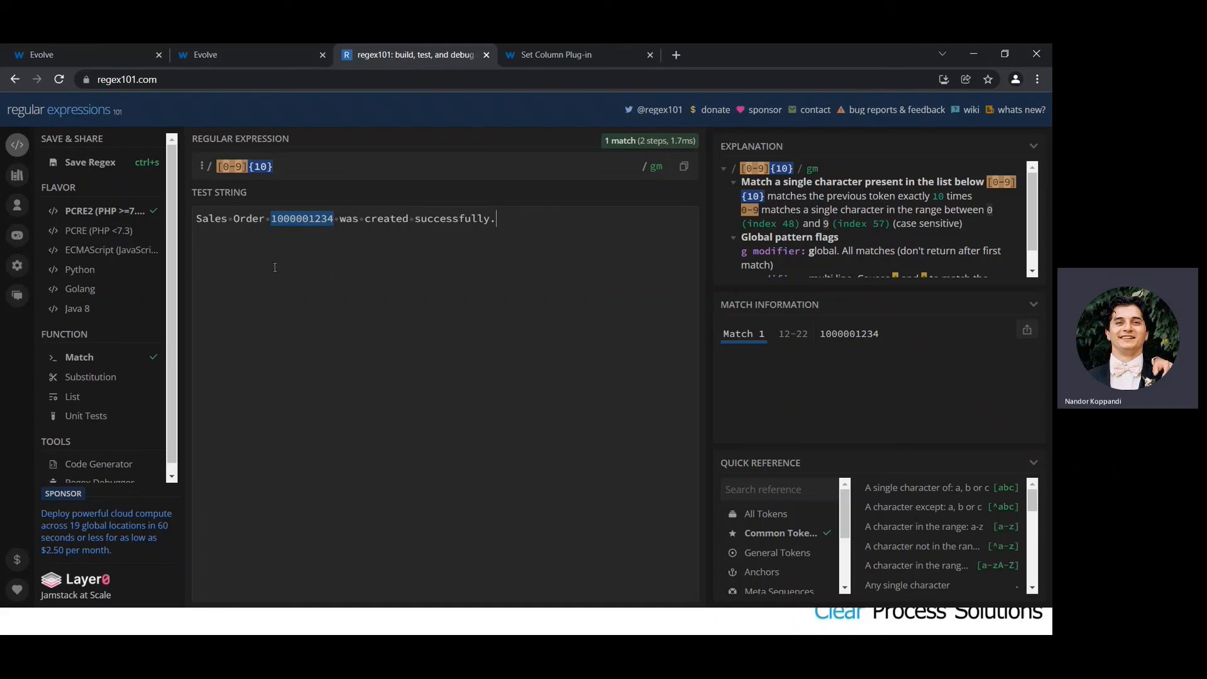